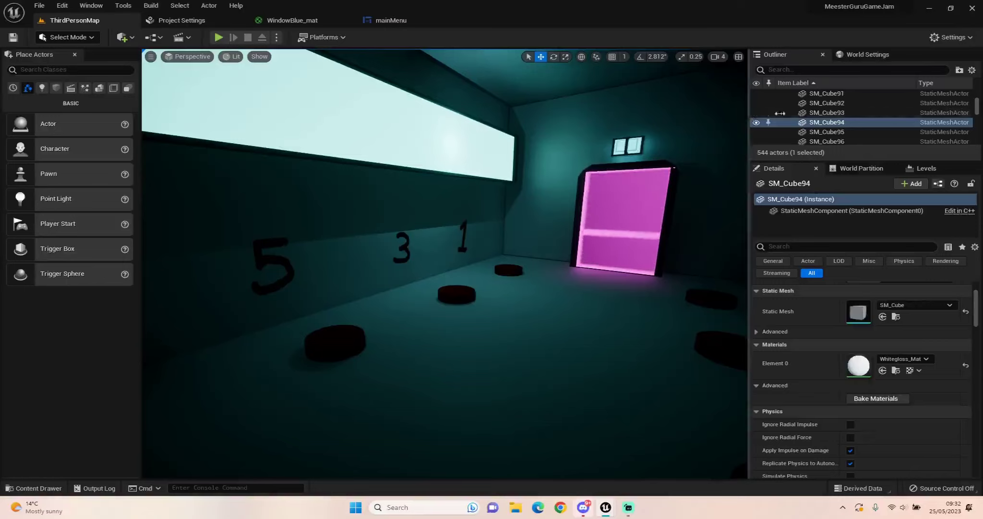
Widen the level viewport on both sides and look around toward the pink door and walls 2, 4 and 6
{"action": "left_click_drag", "start_coordinate": [750, 118], "coordinate": [891, 116]}
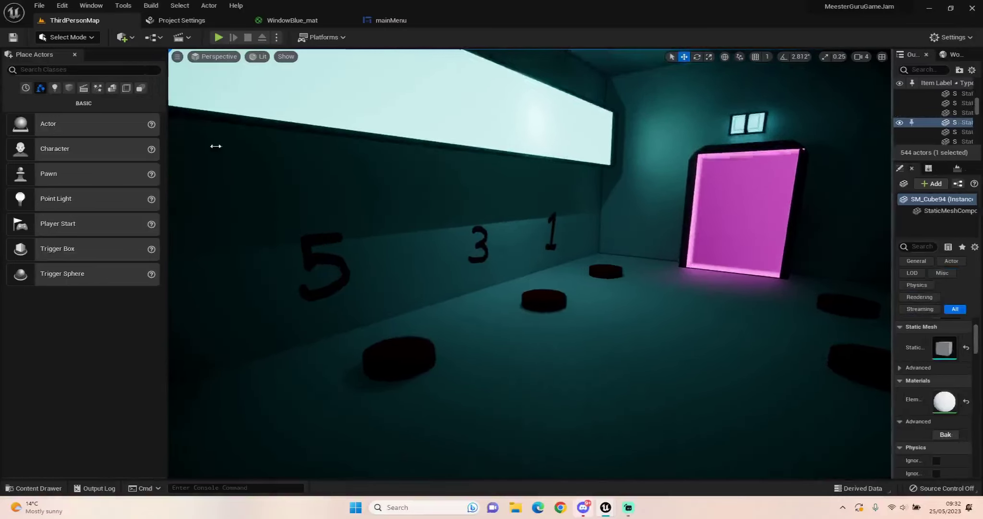
{"action": "left_click_drag", "start_coordinate": [167, 151], "coordinate": [110, 157]}
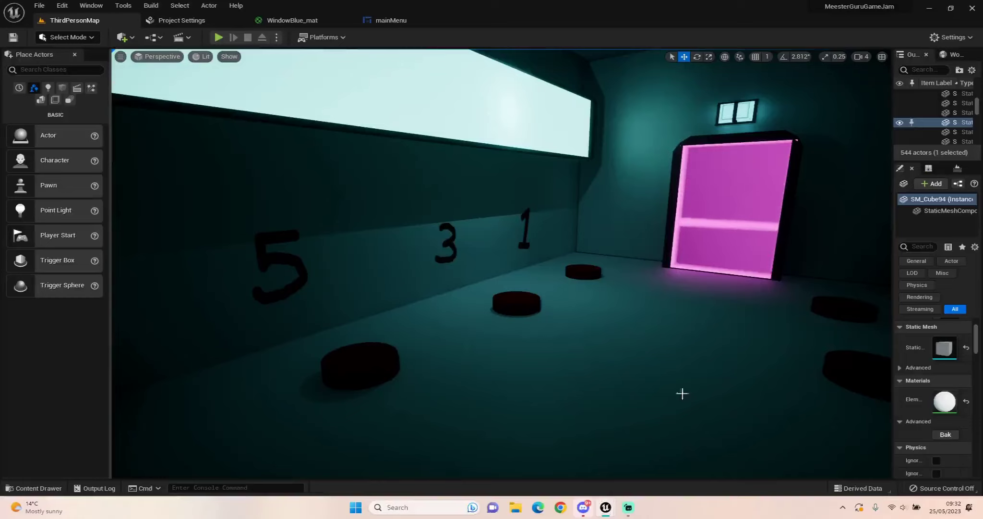
{"action": "right_click_drag", "start_coordinate": [613, 379], "coordinate": [613, 380]}
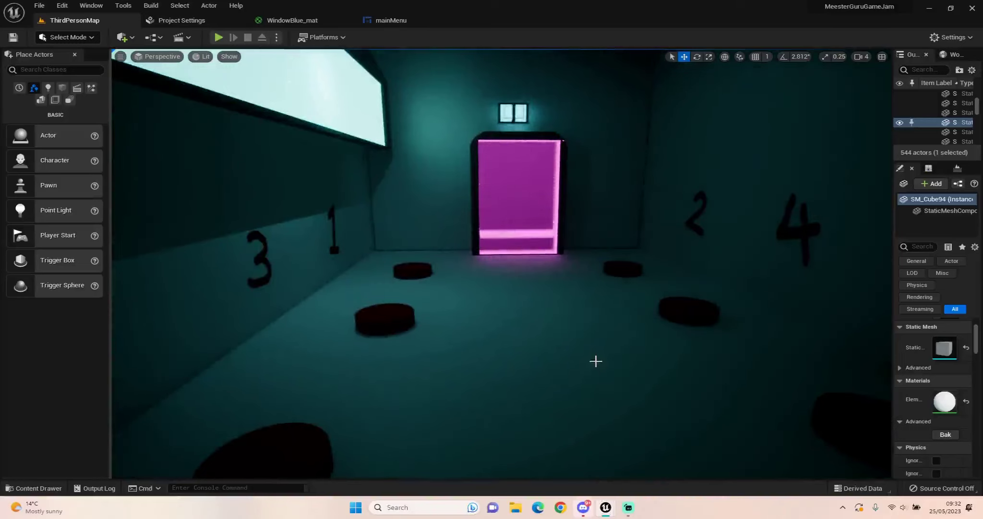
{"action": "right_click_drag", "start_coordinate": [536, 360], "coordinate": [535, 360]}
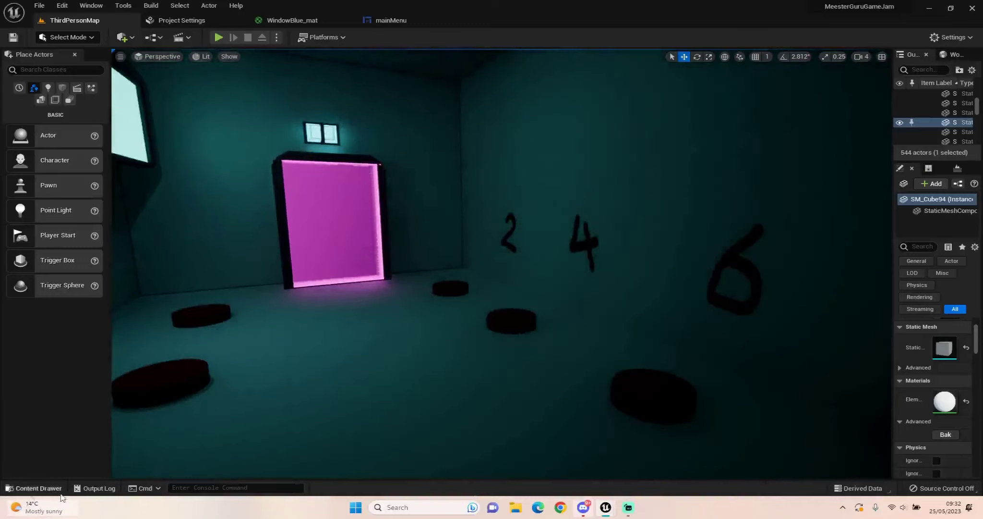
{"action": "left_click", "coordinate": [62, 497]}
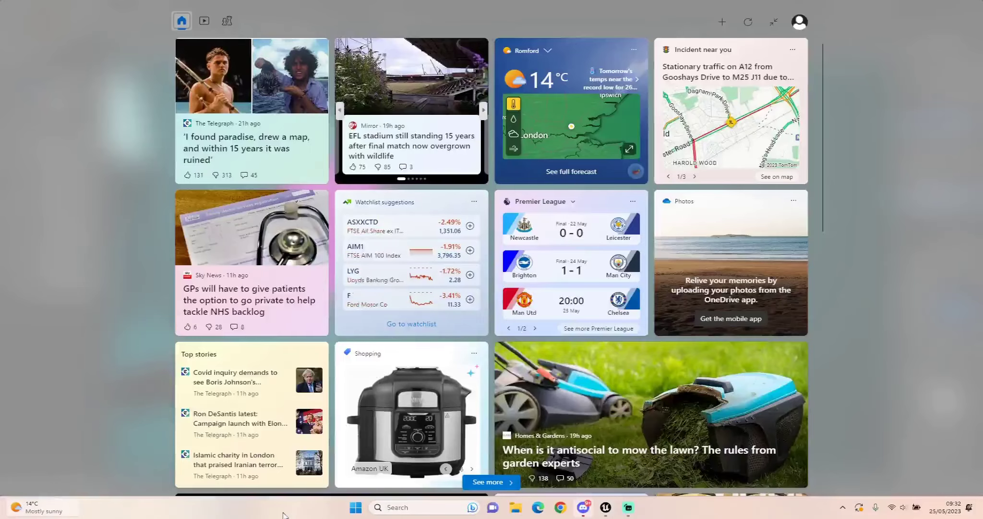
{"action": "left_click", "coordinate": [283, 515]}
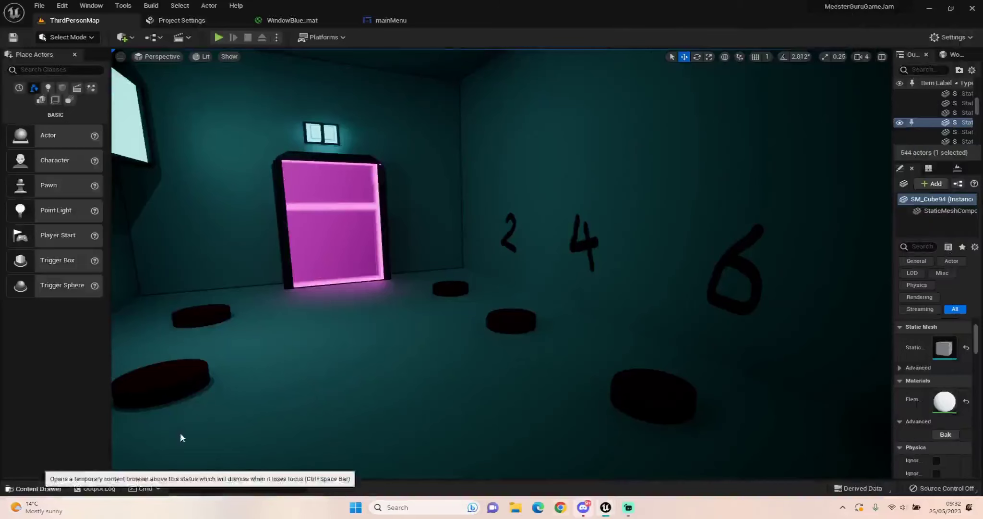
{"action": "left_click", "coordinate": [39, 487]}
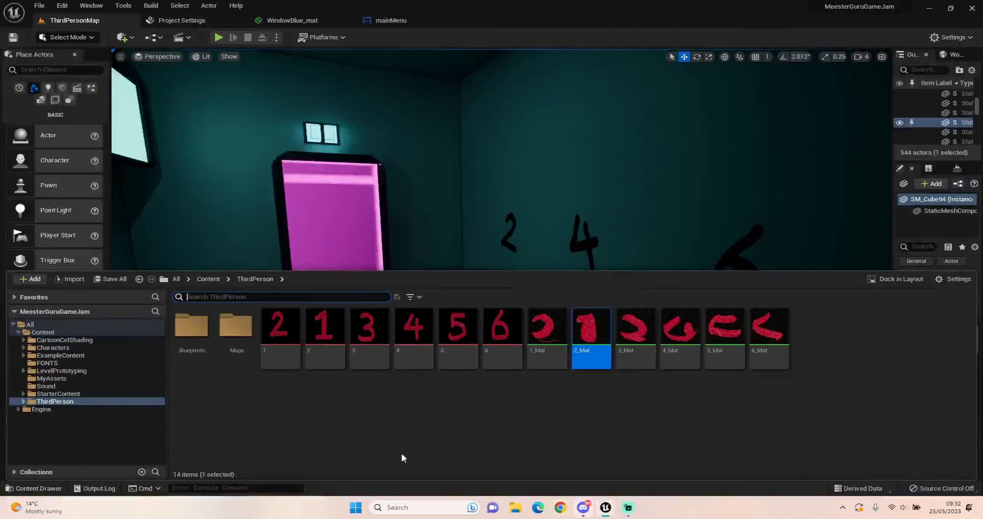
{"action": "left_click", "coordinate": [381, 426]}
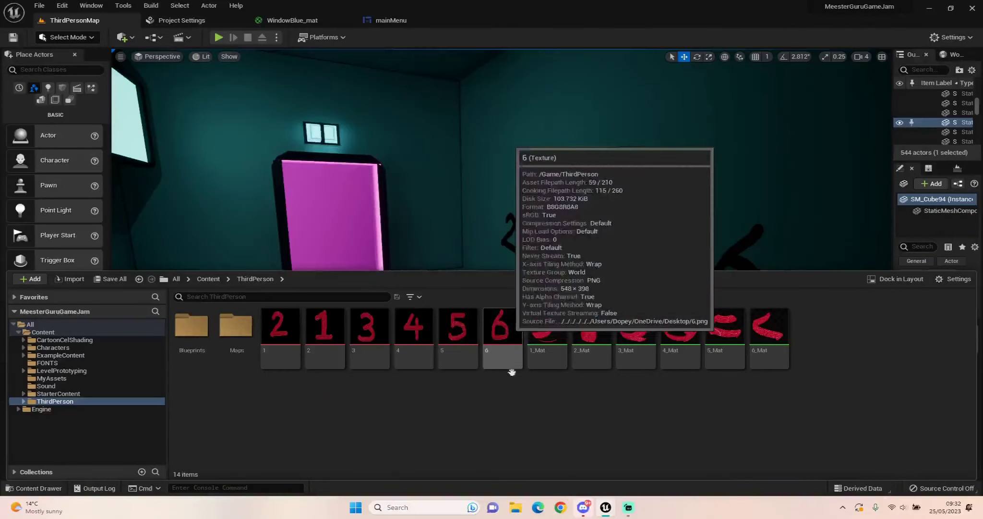
{"action": "mouse_move", "coordinate": [522, 323]}
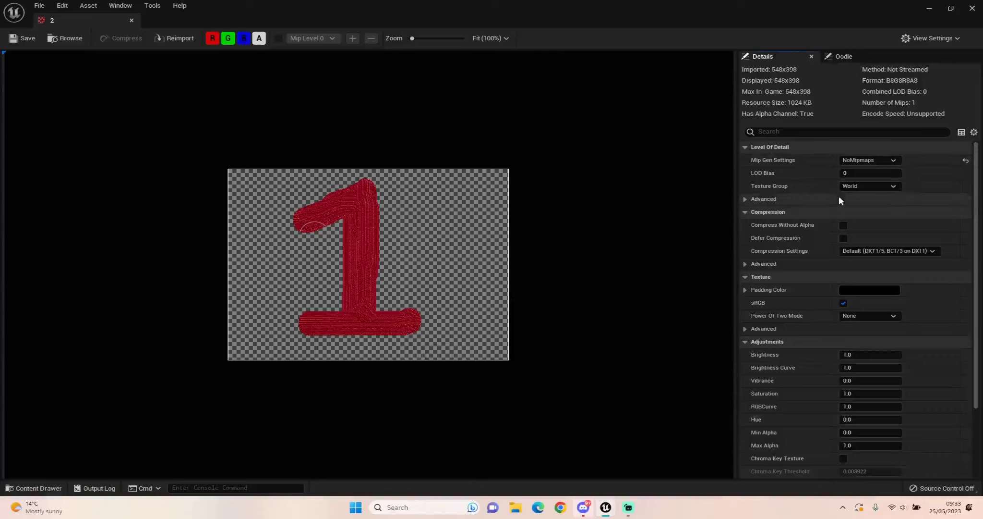
{"action": "left_click", "coordinate": [131, 21]}
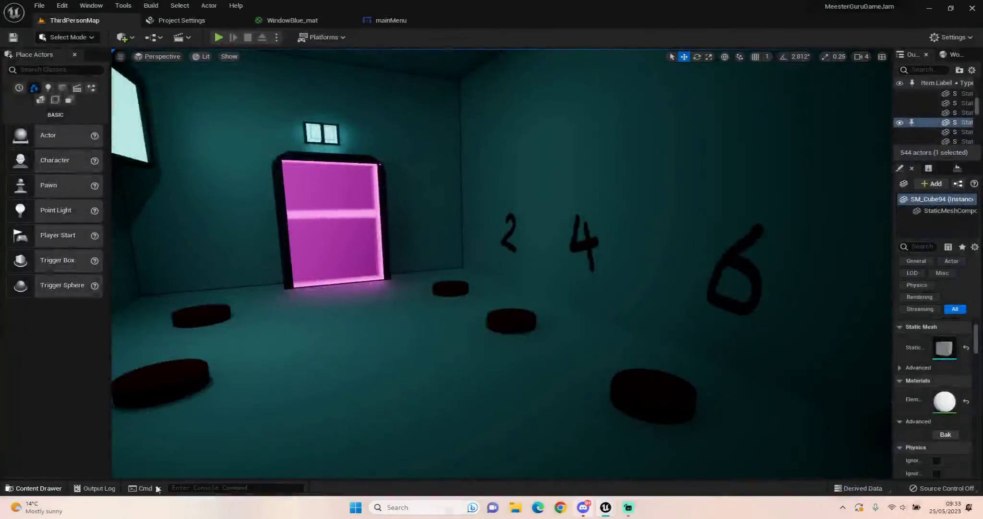
Add a new Material called OneTut in the ThirdPerson Content Drawer and open it in the Material Editor
{"action": "left_click", "coordinate": [22, 488]}
{"action": "right_click", "coordinate": [818, 334]}
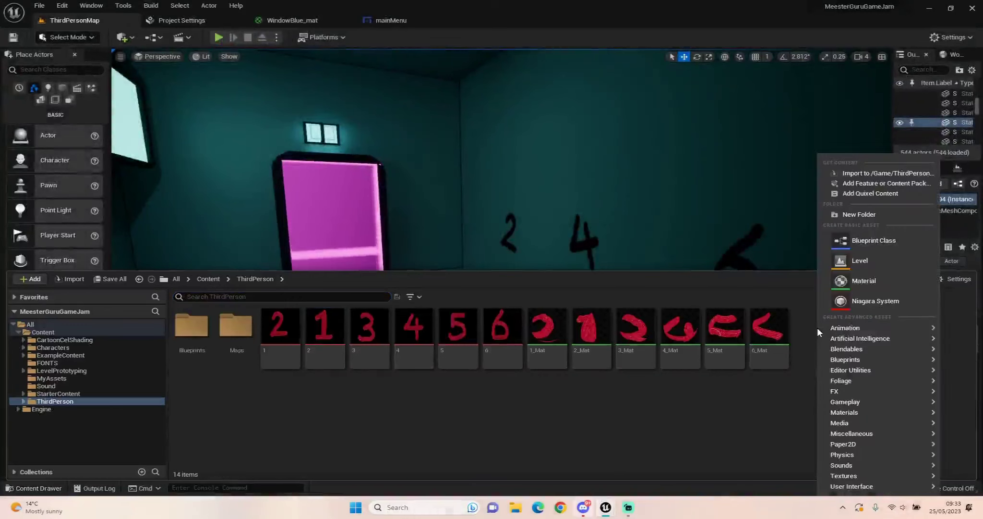
{"action": "left_click", "coordinate": [860, 279]}
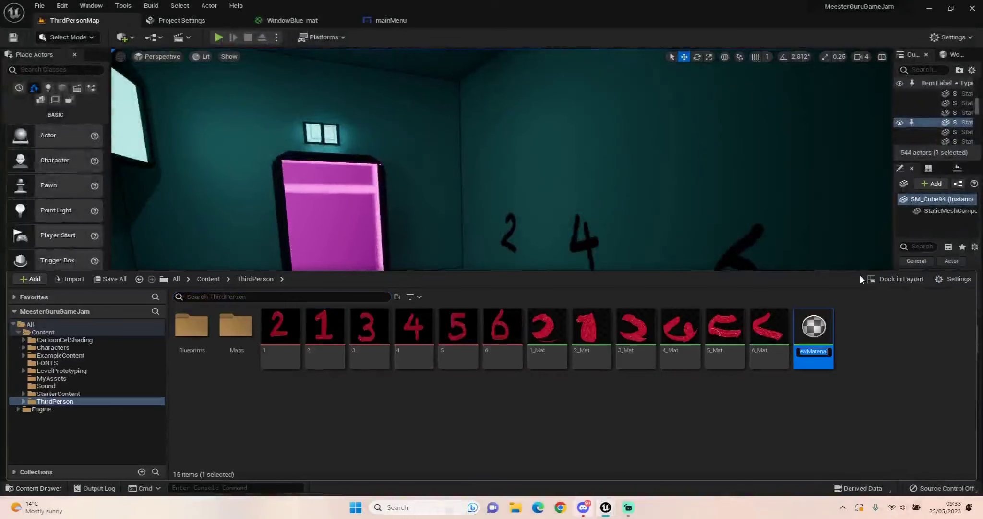
{"action": "type", "text": "0neTut"}
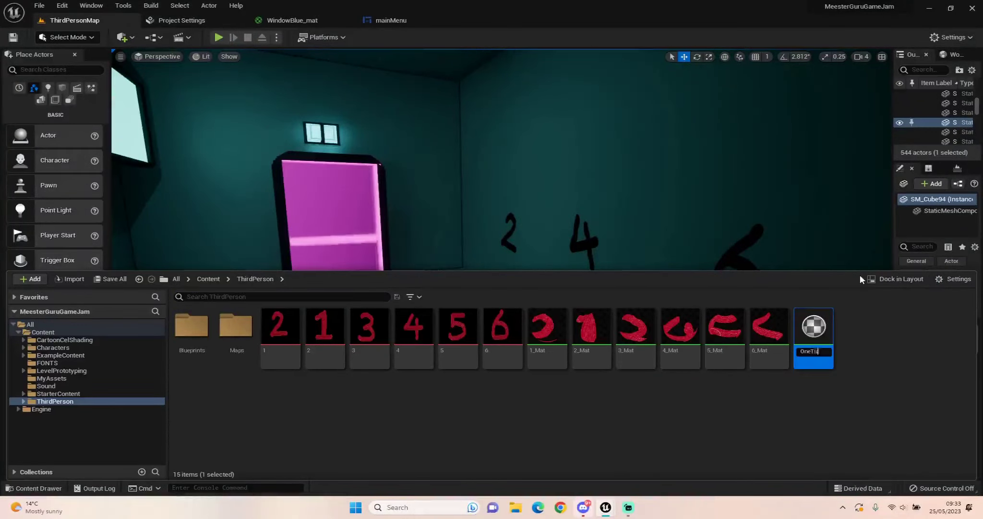
{"action": "key", "text": "Return"}
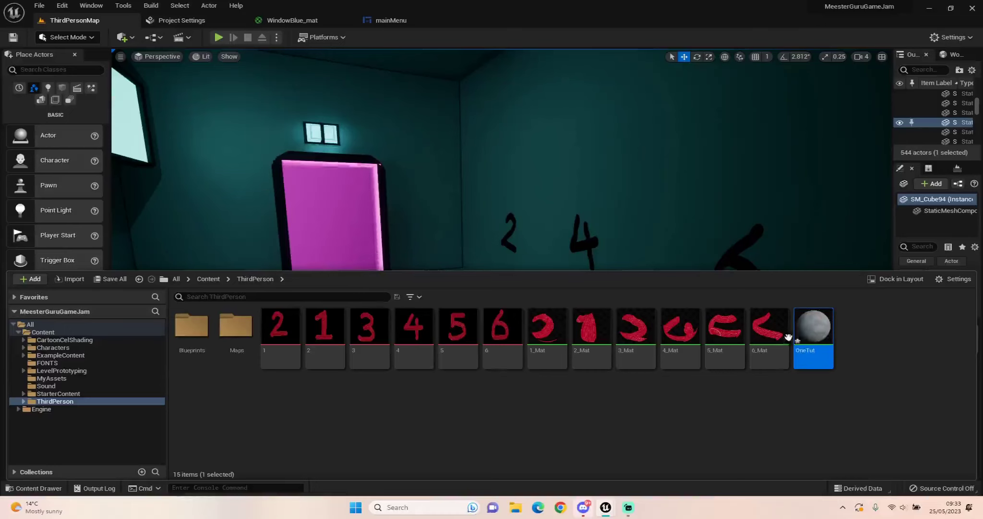
{"action": "double_click", "coordinate": [805, 325]}
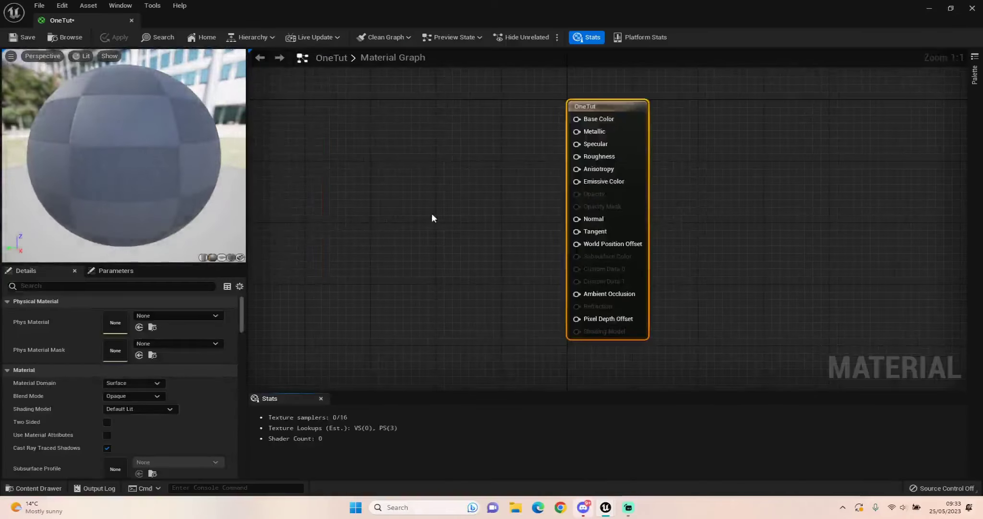
Add a Texture Sample node to the OneTut material graph
{"action": "left_click", "coordinate": [383, 140]}
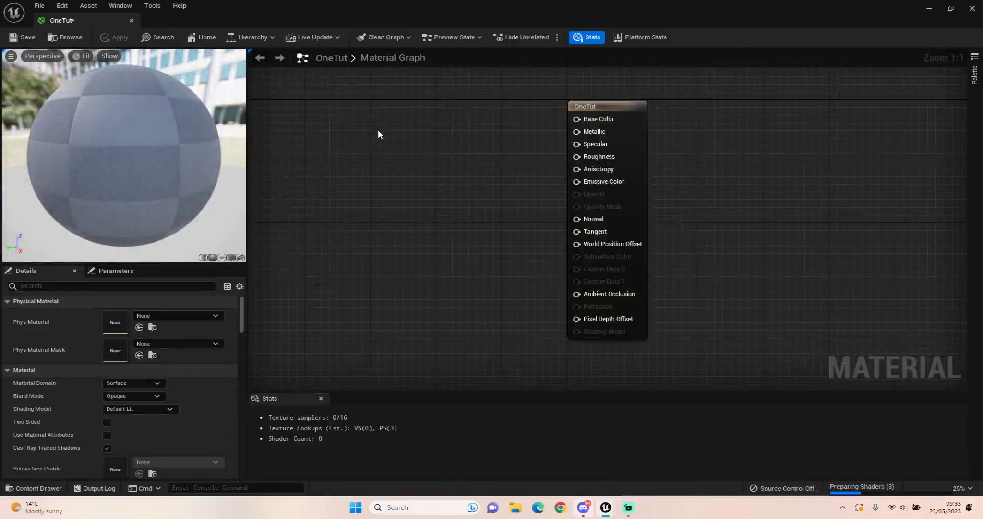
{"action": "left_click", "coordinate": [364, 106]}
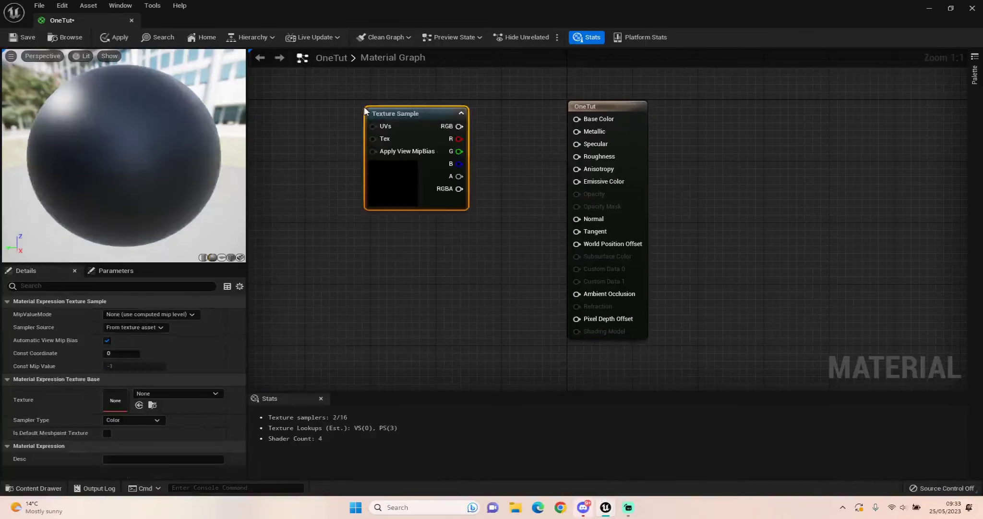
{"action": "left_click_drag", "start_coordinate": [422, 124], "coordinate": [420, 117]}
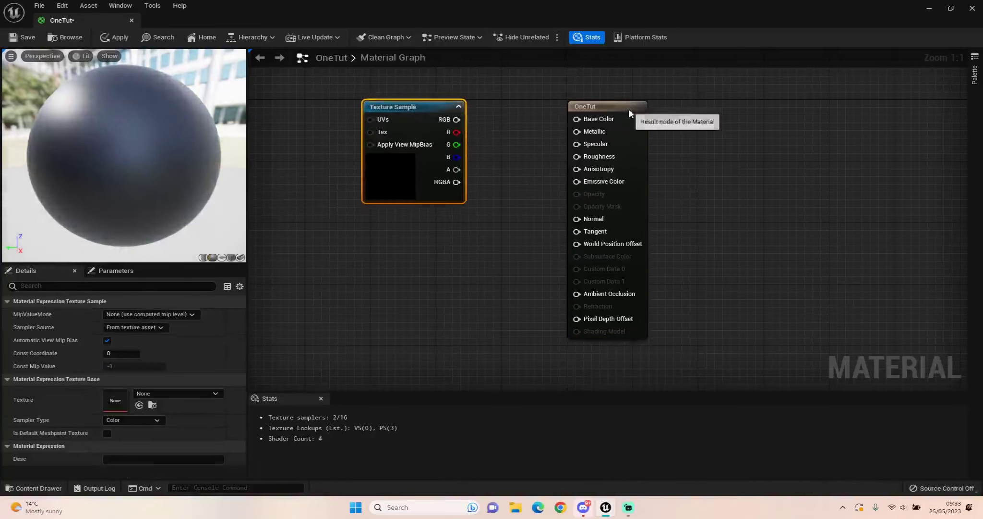
Set the OneTut material's domain to Deferred Decal and its blend mode to Translucent
{"action": "left_click", "coordinate": [605, 106]}
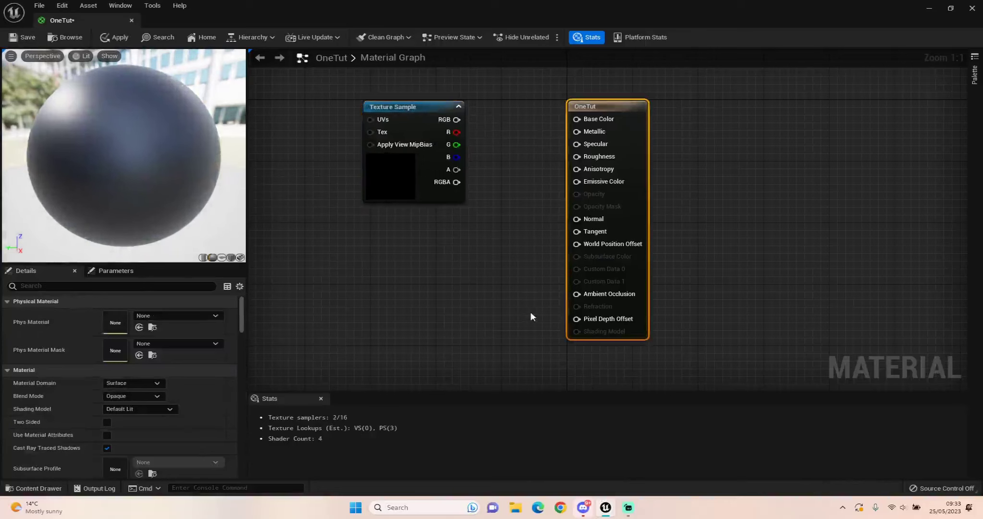
{"action": "left_click", "coordinate": [149, 383]}
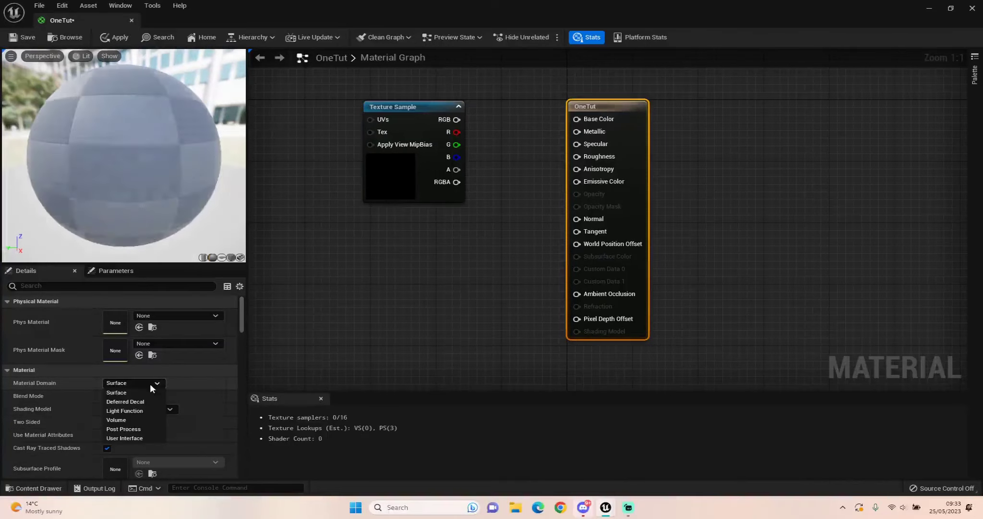
{"action": "left_click", "coordinate": [128, 404]}
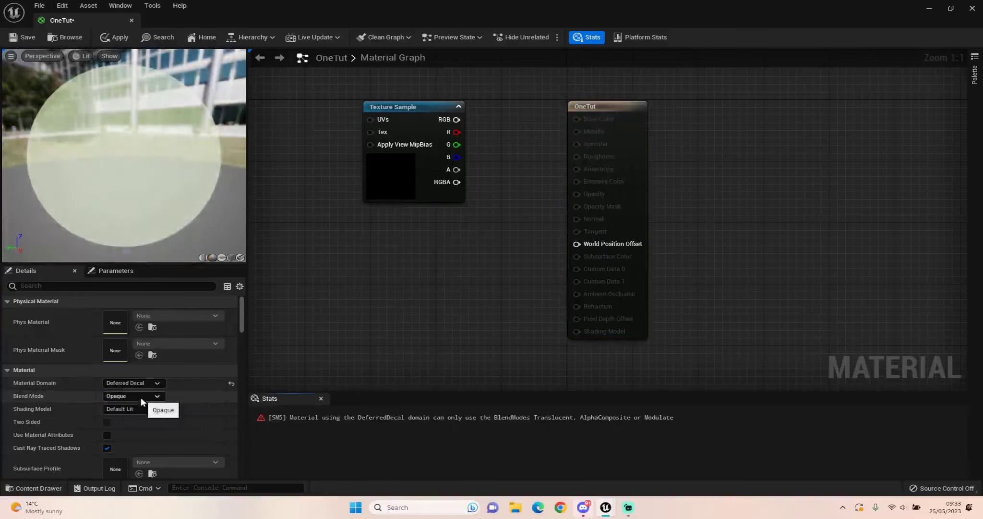
{"action": "left_click", "coordinate": [141, 397]}
{"action": "left_click", "coordinate": [135, 425]}
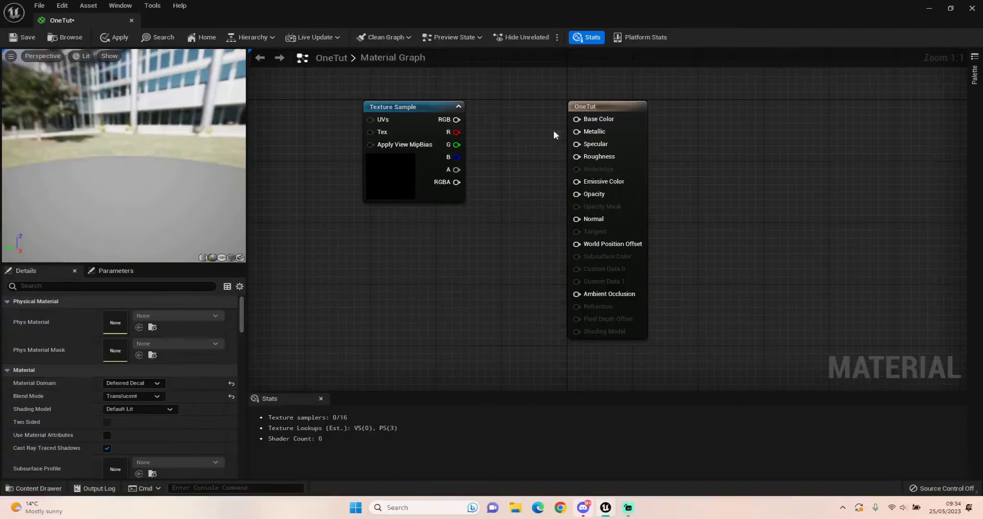
Assign texture 2, the red painted 1, to the Texture Sample and wire its alpha into Opacity
{"action": "left_click", "coordinate": [379, 170]}
{"action": "left_click", "coordinate": [170, 391]}
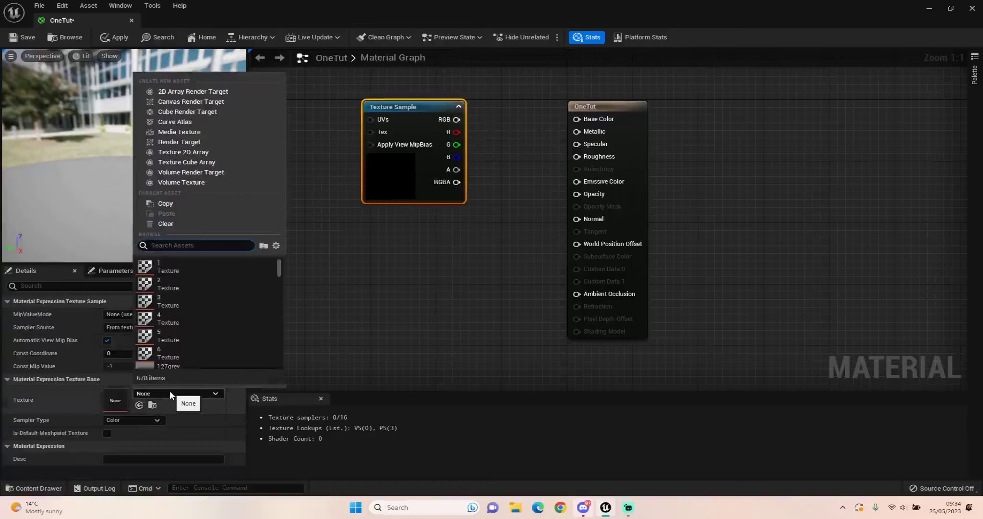
{"action": "left_click", "coordinate": [175, 263]}
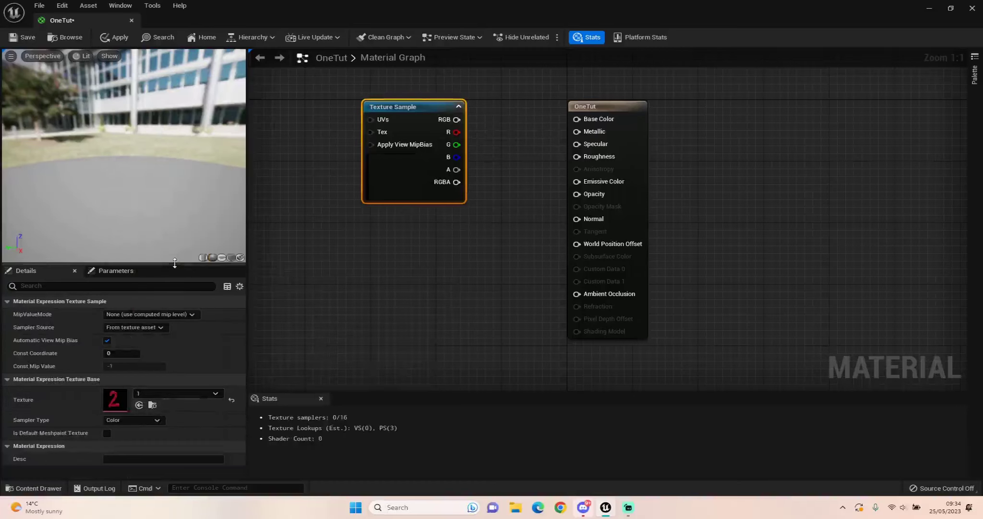
{"action": "left_click", "coordinate": [163, 393]}
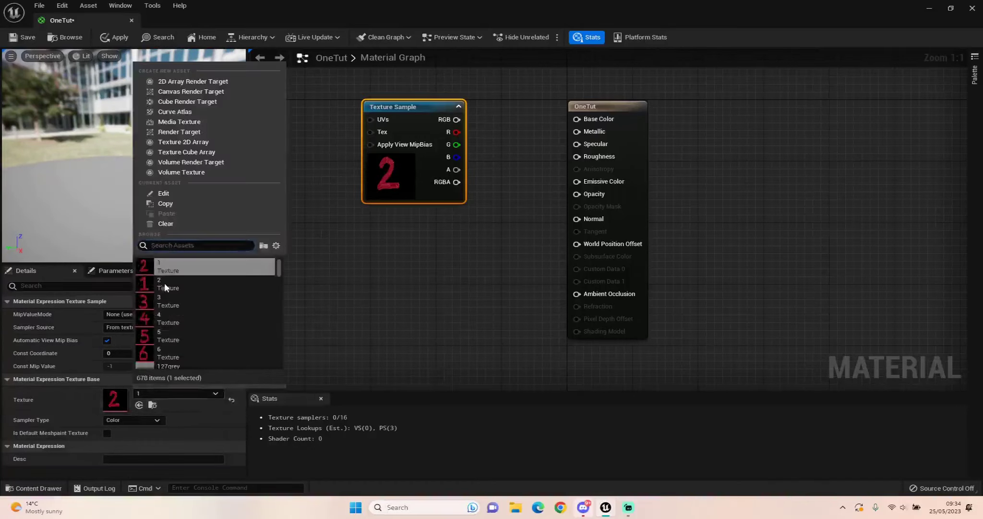
{"action": "left_click", "coordinate": [165, 287]}
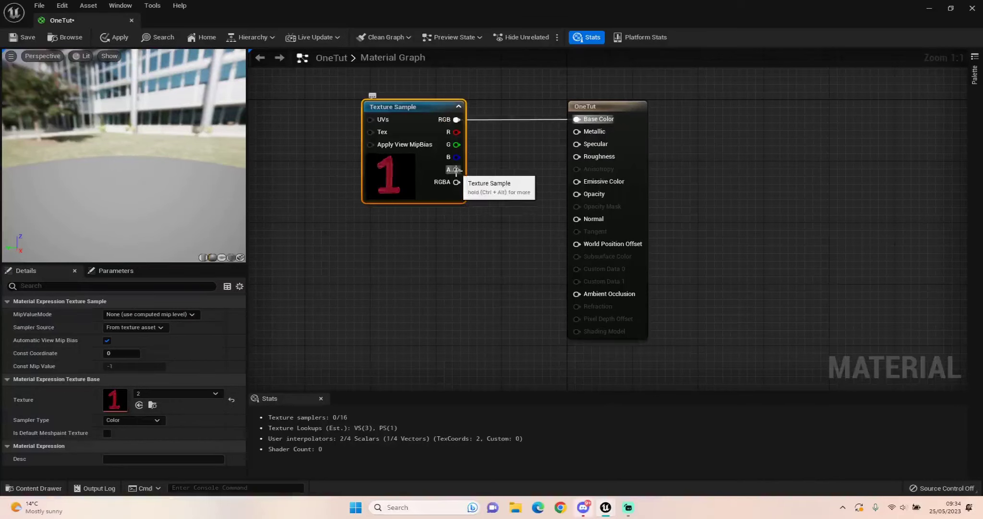
{"action": "left_click_drag", "start_coordinate": [455, 169], "coordinate": [459, 179]}
{"action": "left_click_drag", "start_coordinate": [578, 196], "coordinate": [578, 194]}
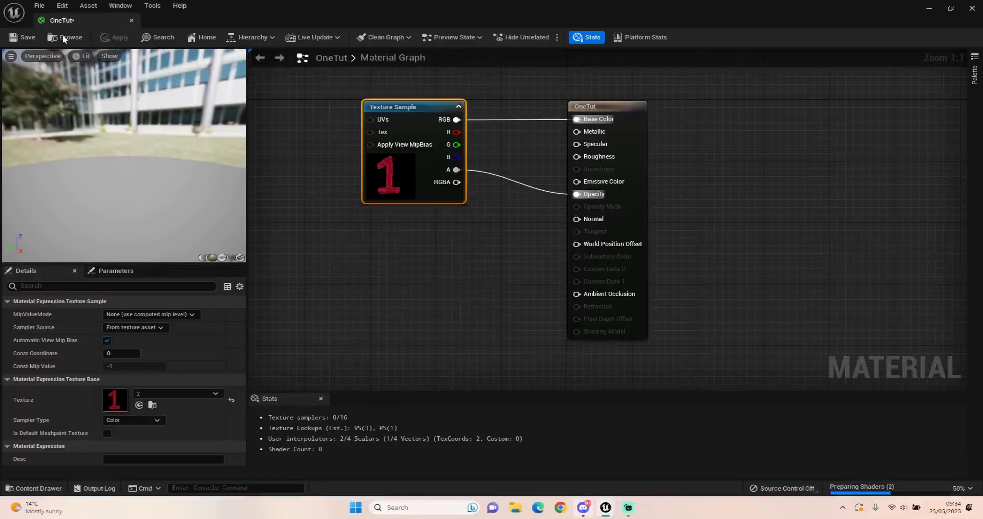
Close the OneTut editor, drop OneTut onto the right wall as a decal, and show editor icons
{"action": "left_click", "coordinate": [133, 20]}
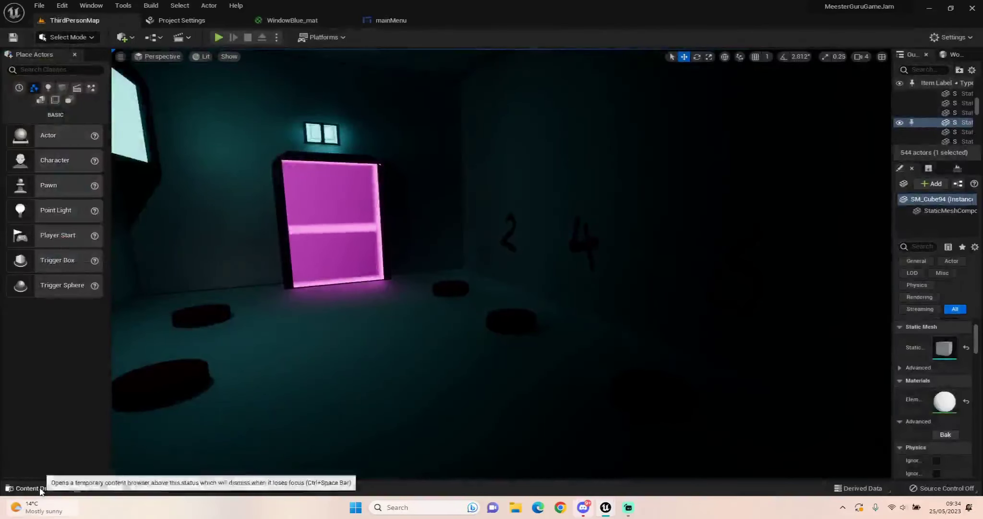
{"action": "left_click", "coordinate": [22, 492]}
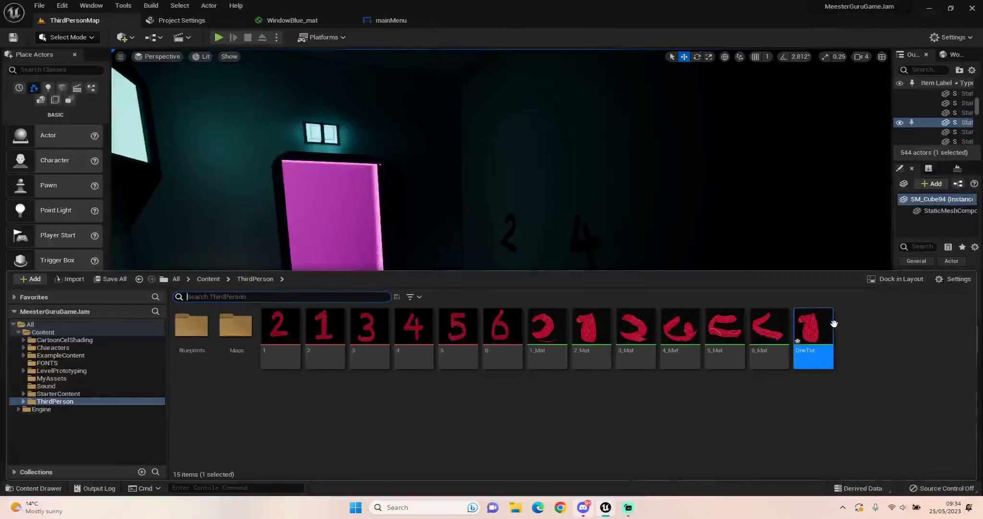
{"action": "left_click_drag", "start_coordinate": [834, 323], "coordinate": [235, 191]}
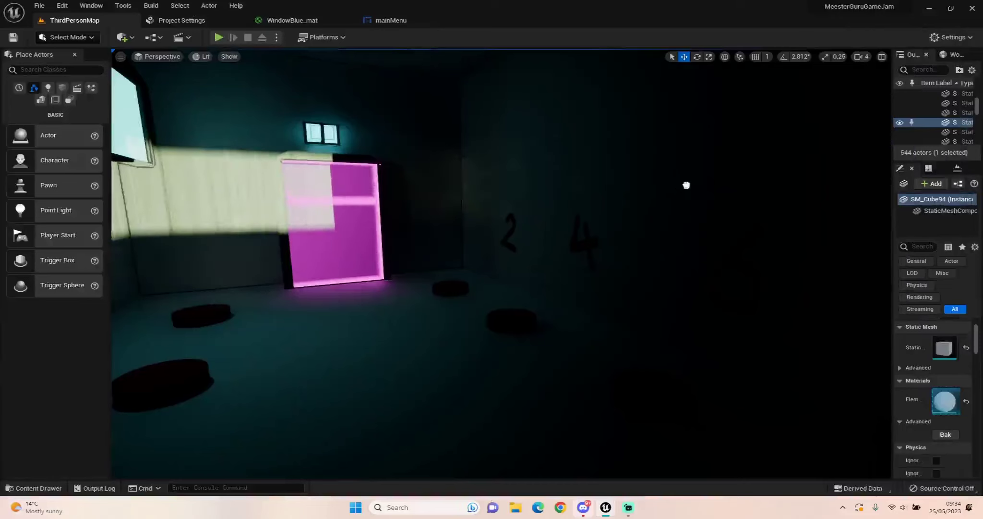
{"action": "left_click_drag", "start_coordinate": [686, 184], "coordinate": [608, 151]}
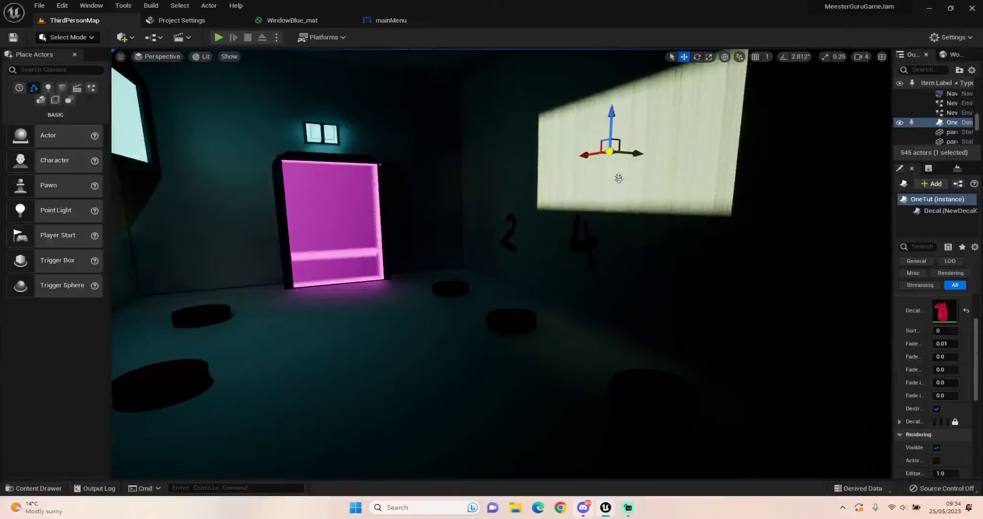
{"action": "left_click", "coordinate": [698, 57]}
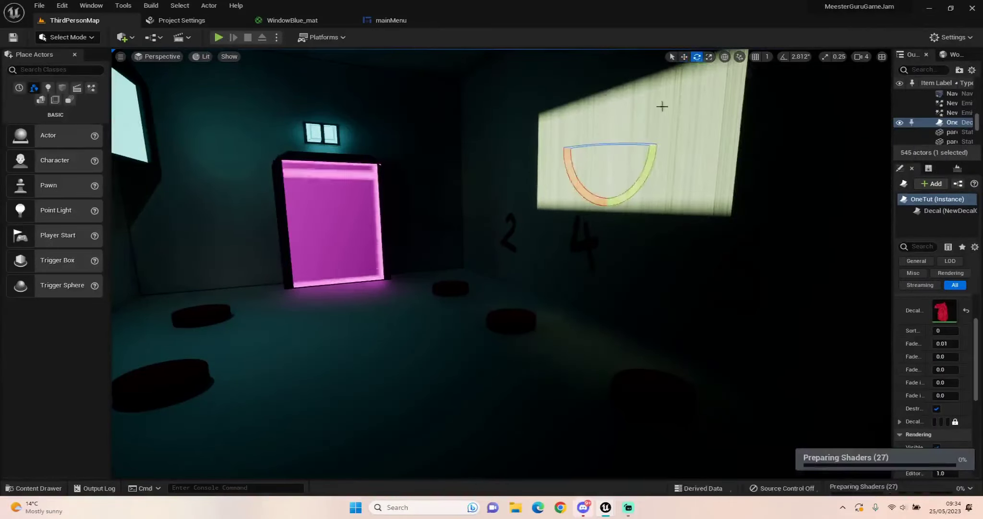
{"action": "right_click_drag", "start_coordinate": [662, 106], "coordinate": [662, 106]}
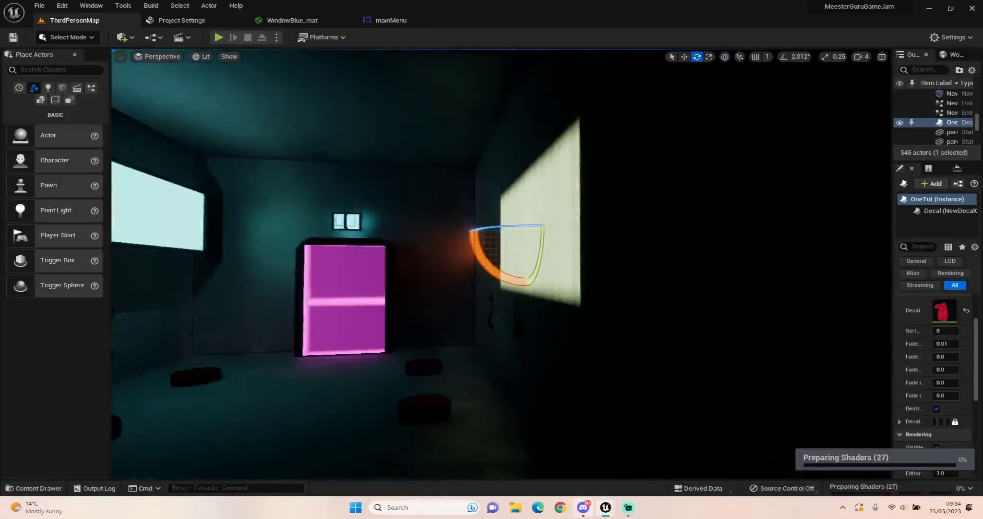
{"action": "key", "text": "g"}
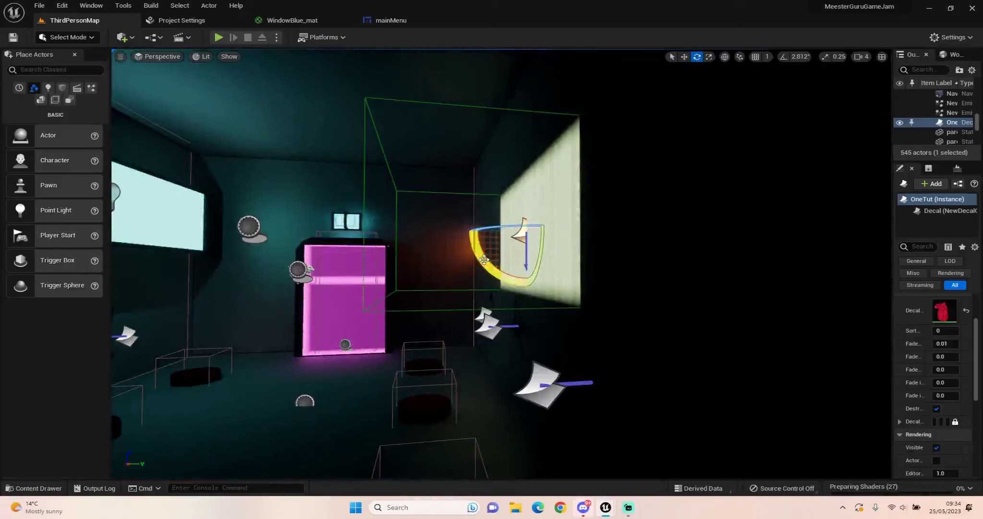
Rotate the OneTut decal to -37.70° so it faces the wall, then frame it up close
{"action": "left_click_drag", "start_coordinate": [489, 264], "coordinate": [464, 230]}
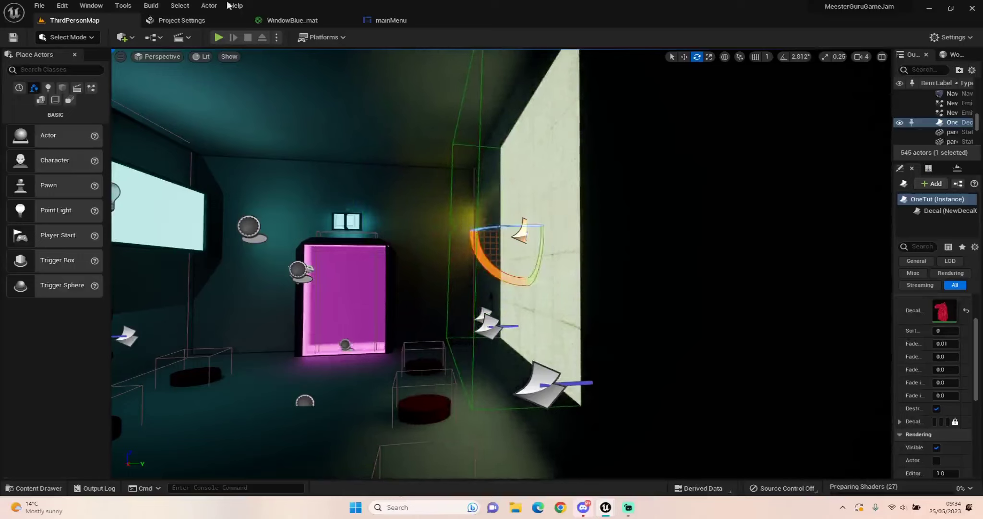
{"action": "left_click", "coordinate": [709, 57]}
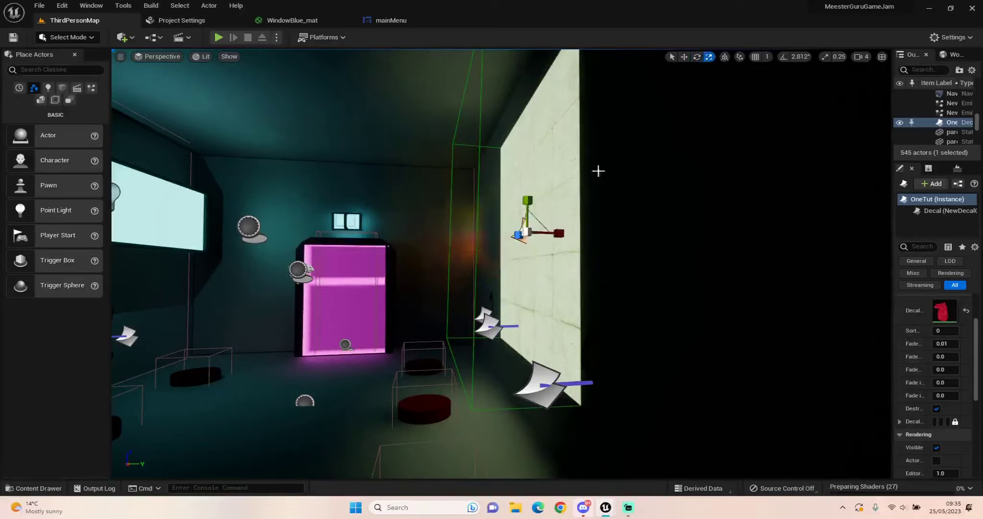
{"action": "key", "text": "f"}
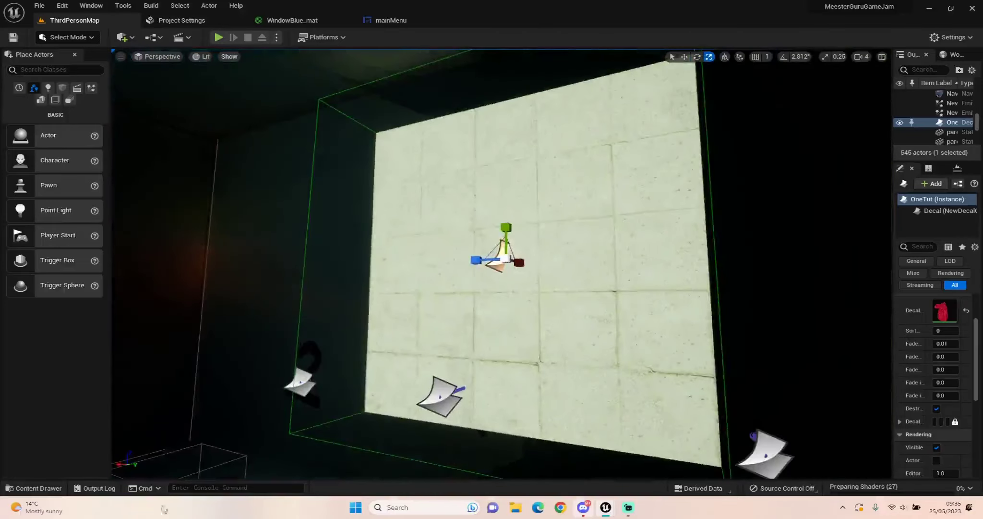
{"action": "left_click", "coordinate": [39, 488]}
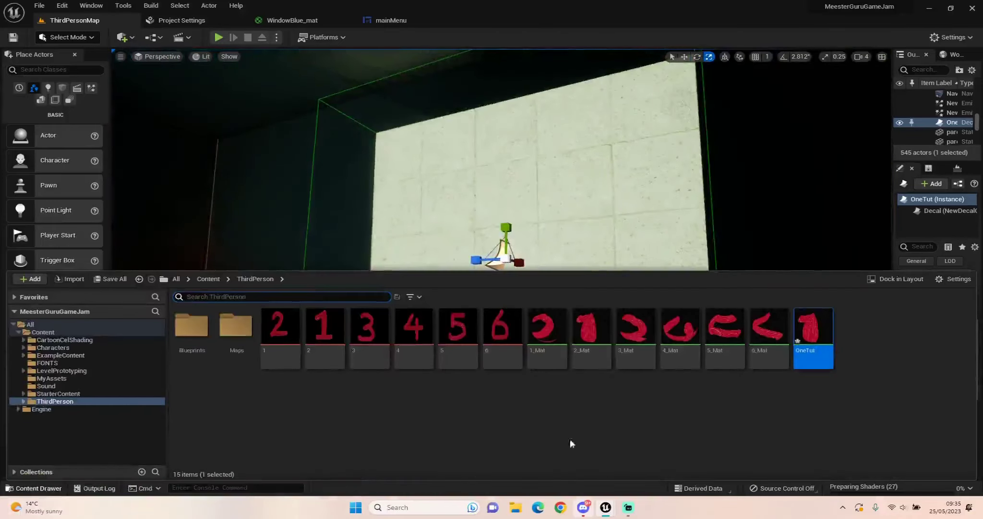
{"action": "double_click", "coordinate": [807, 344]}
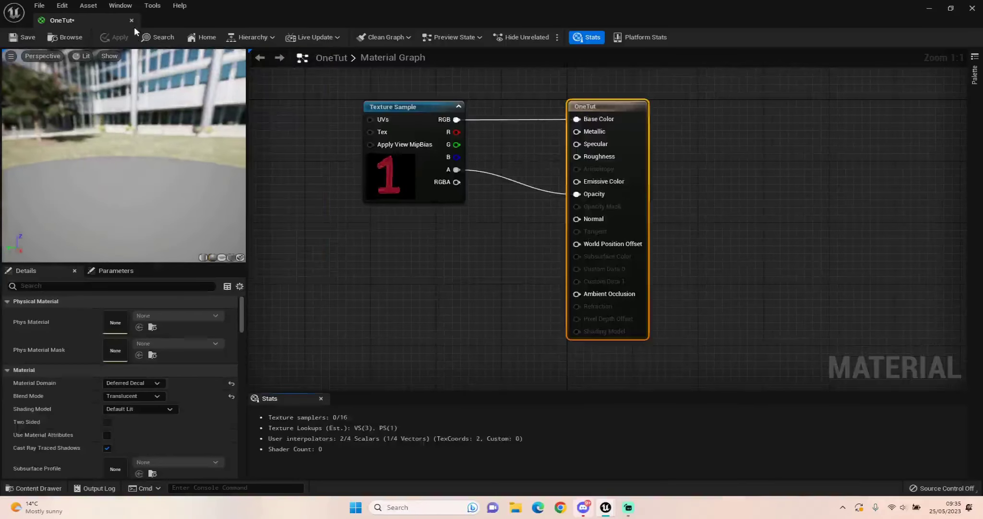
{"action": "left_click", "coordinate": [131, 20]}
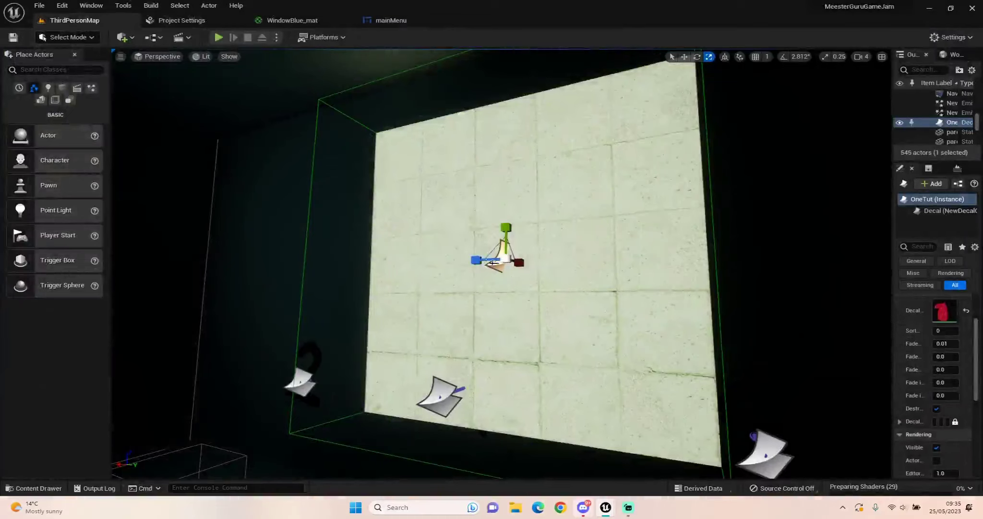
Rotate the decal so the red 1 stands upright on the wall
{"action": "left_click_drag", "start_coordinate": [493, 262], "coordinate": [482, 272]}
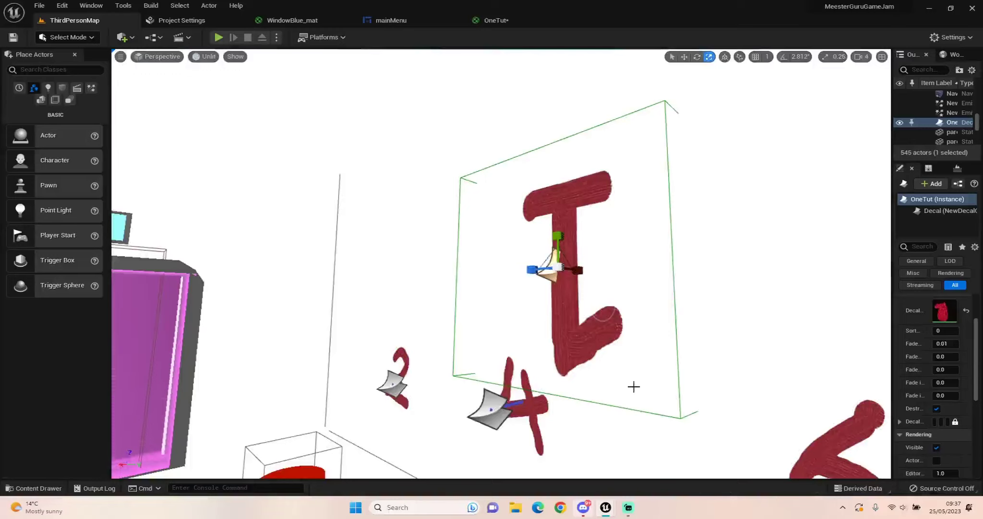
{"action": "left_click", "coordinate": [697, 57]}
{"action": "left_click_drag", "start_coordinate": [603, 287], "coordinate": [704, 150]}
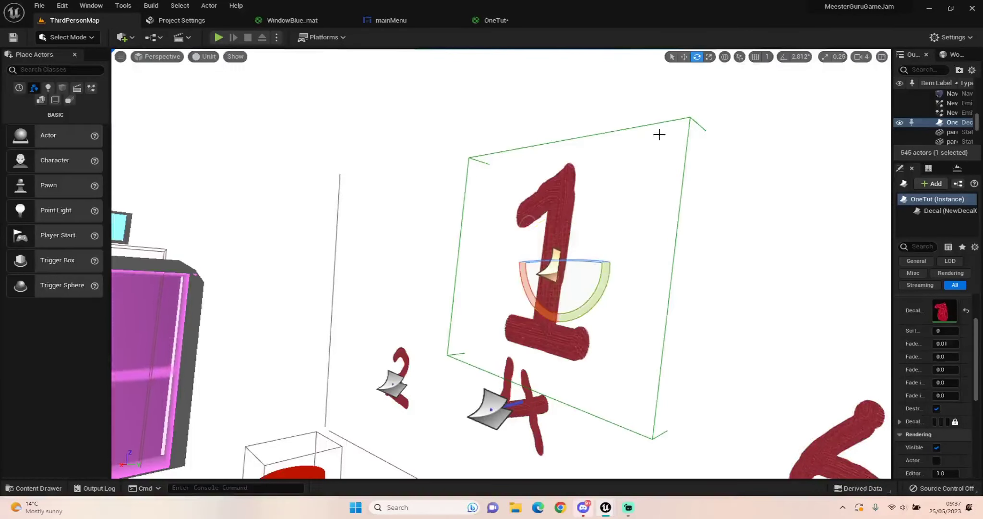
Scale the decal down uniformly so the red 1 appears smaller on the wall
{"action": "left_click", "coordinate": [709, 57]}
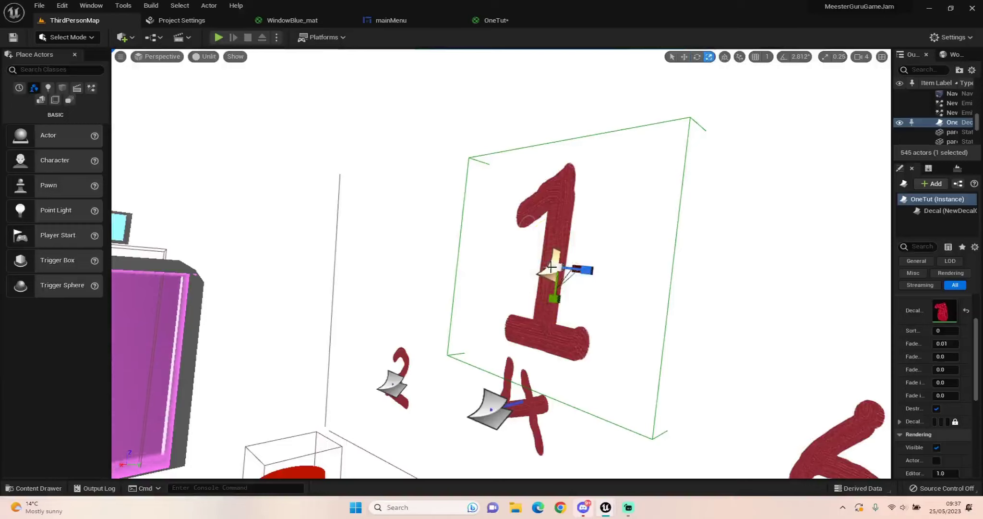
{"action": "left_click_drag", "start_coordinate": [551, 266], "coordinate": [703, 275]}
{"action": "right_click_drag", "start_coordinate": [703, 275], "coordinate": [631, 281]}
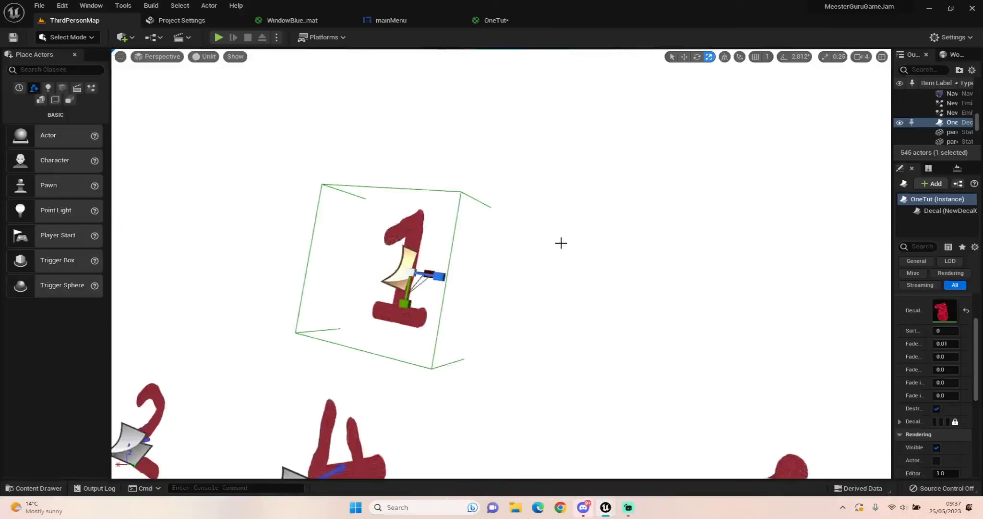
{"action": "right_click_drag", "start_coordinate": [561, 242], "coordinate": [514, 197]}
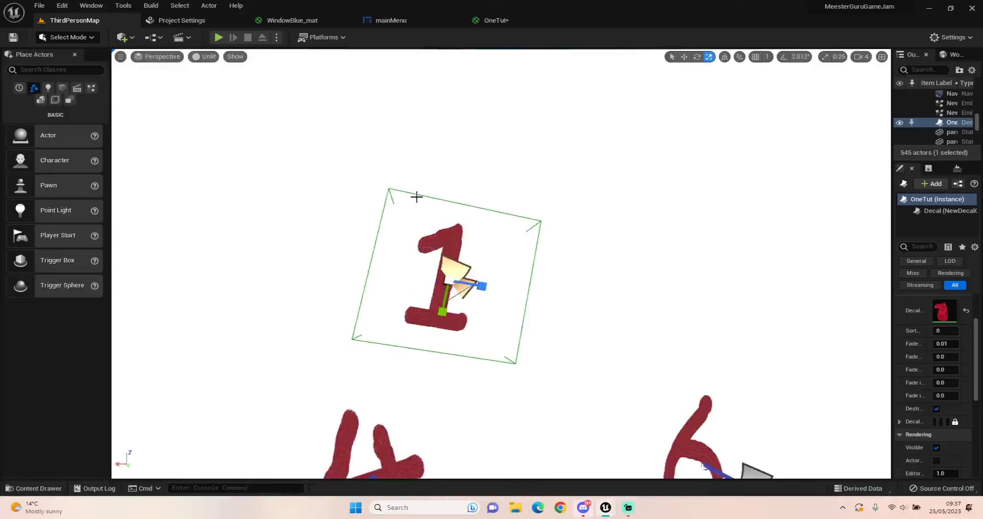
{"action": "right_click_drag", "start_coordinate": [417, 197], "coordinate": [336, 207]}
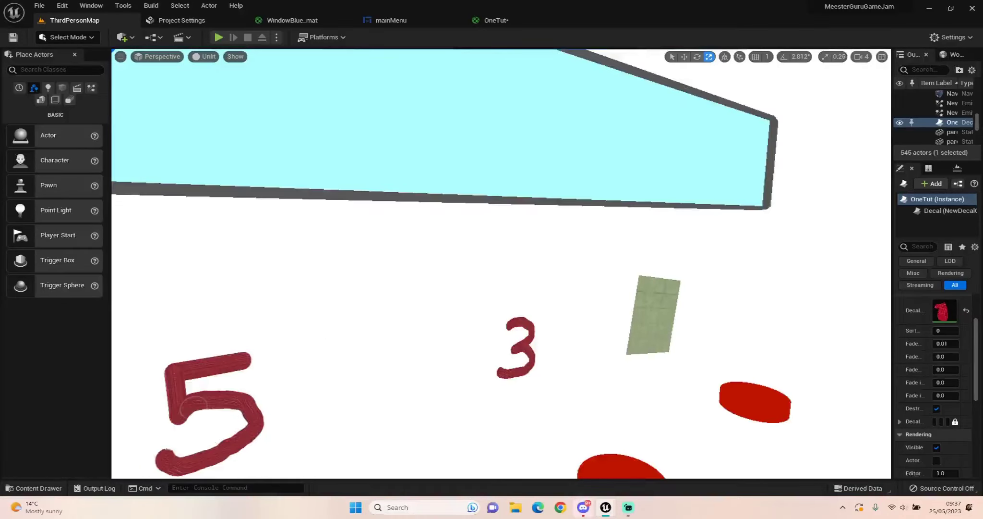
Fly the camera toward the wall so the red 1 and painted 2 and 4 come into view
{"action": "mouse_move", "coordinate": [394, 293]}
{"action": "right_mouse_down"}
{"action": "mouse_move", "coordinate": [423, 293]}
{"action": "mouse_move", "coordinate": [379, 290]}
{"action": "mouse_move", "coordinate": [408, 293]}
{"action": "mouse_move", "coordinate": [395, 292]}
{"action": "right_mouse_up"}
{"action": "left_click", "coordinate": [422, 291]}
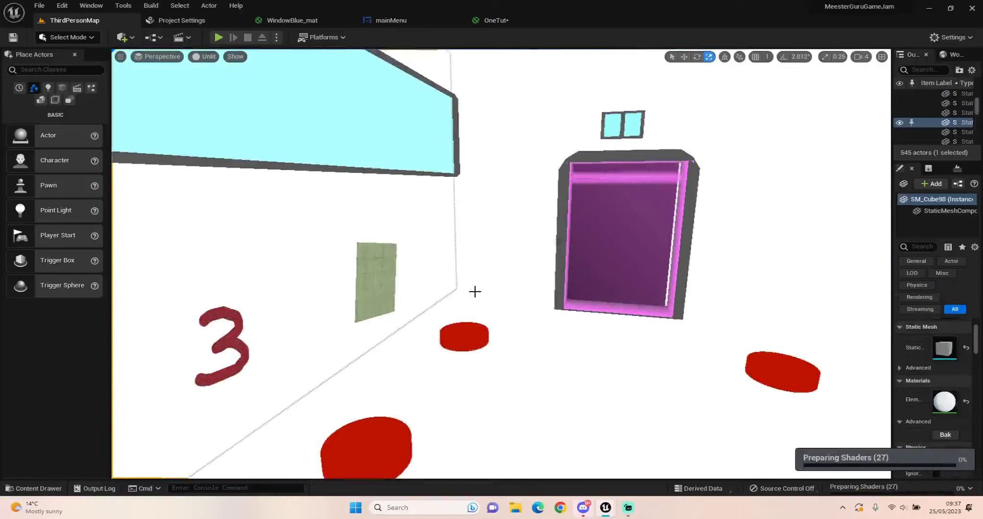
{"action": "right_click_drag", "start_coordinate": [754, 262], "coordinate": [797, 264]}
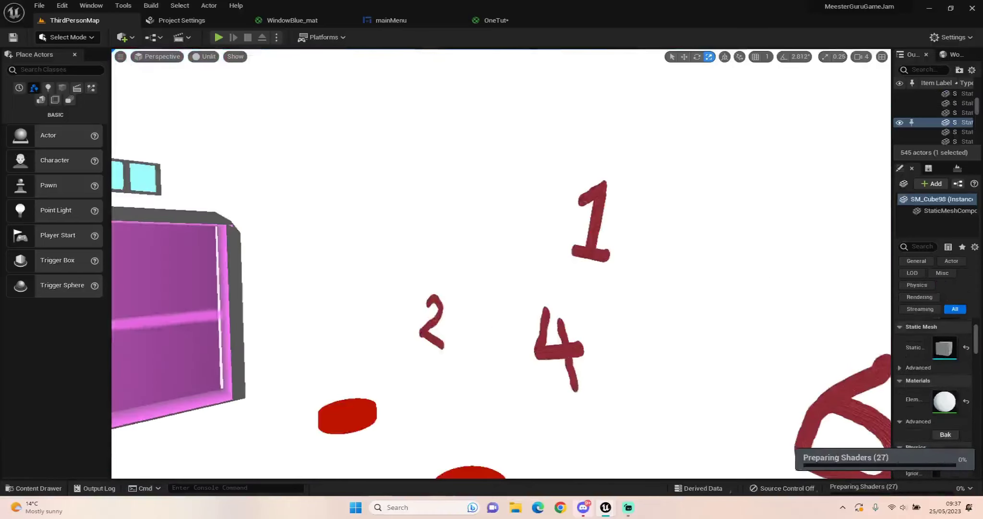
{"action": "right_click_drag", "start_coordinate": [727, 156], "coordinate": [742, 161]}
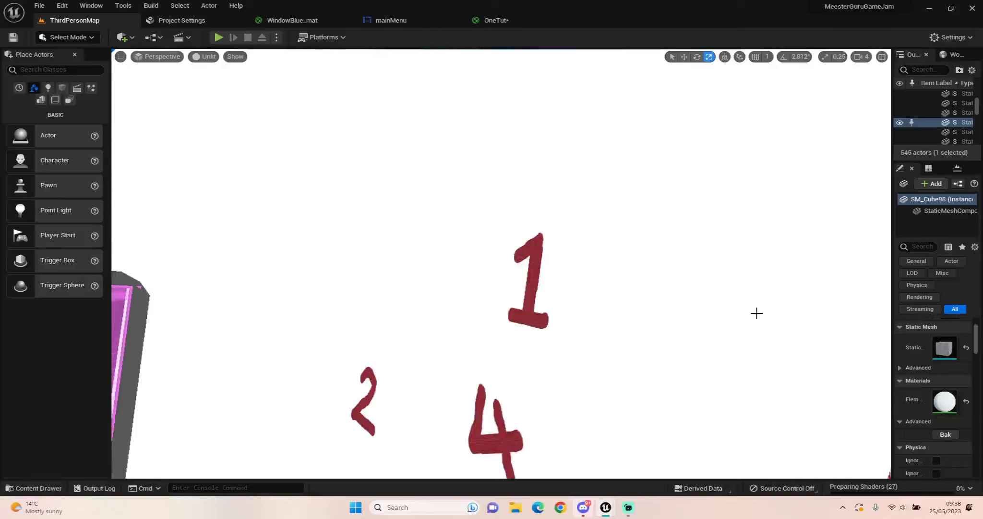
{"action": "left_click", "coordinate": [487, 20]}
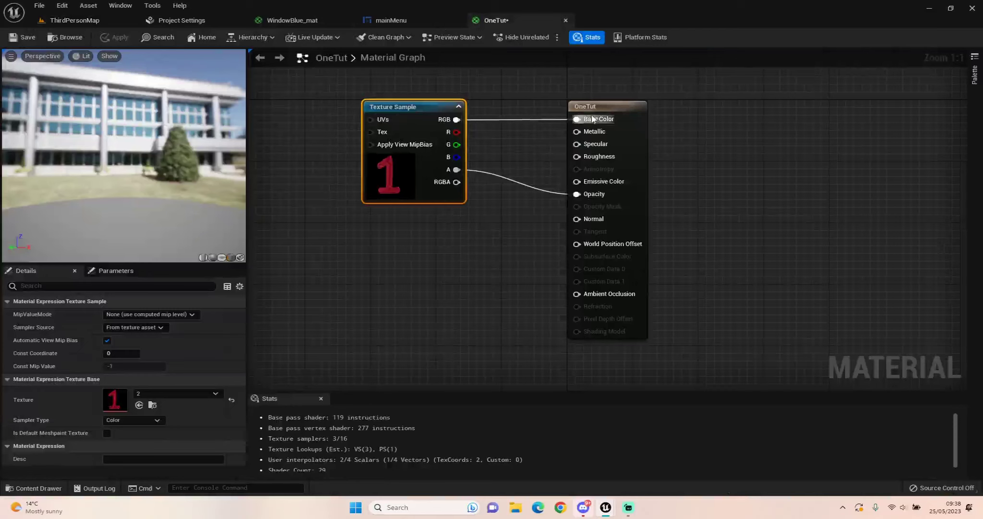
{"action": "left_click", "coordinate": [612, 105]}
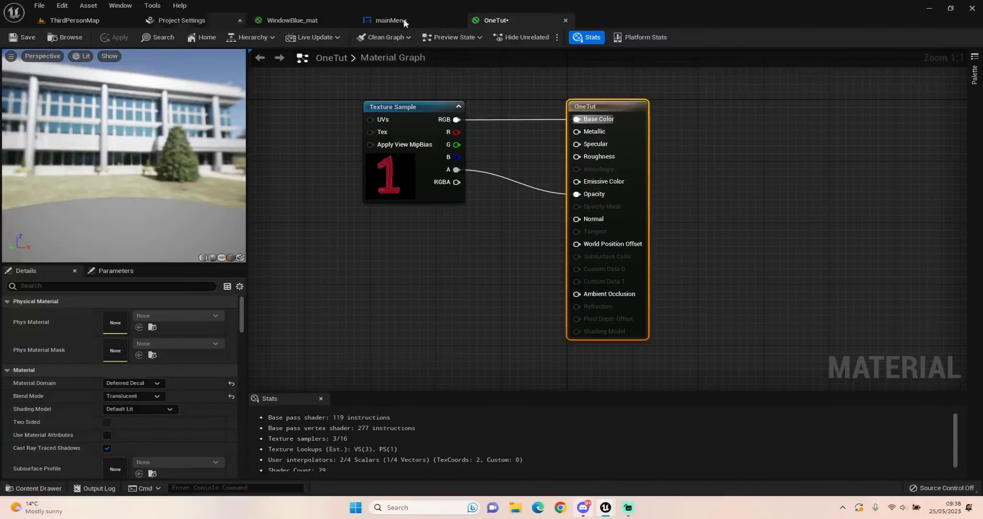
{"action": "left_click", "coordinate": [75, 20]}
{"action": "mouse_move", "coordinate": [378, 232]}
{"action": "right_mouse_down"}
{"action": "mouse_move", "coordinate": [346, 231]}
{"action": "mouse_move", "coordinate": [356, 226]}
{"action": "right_mouse_up"}
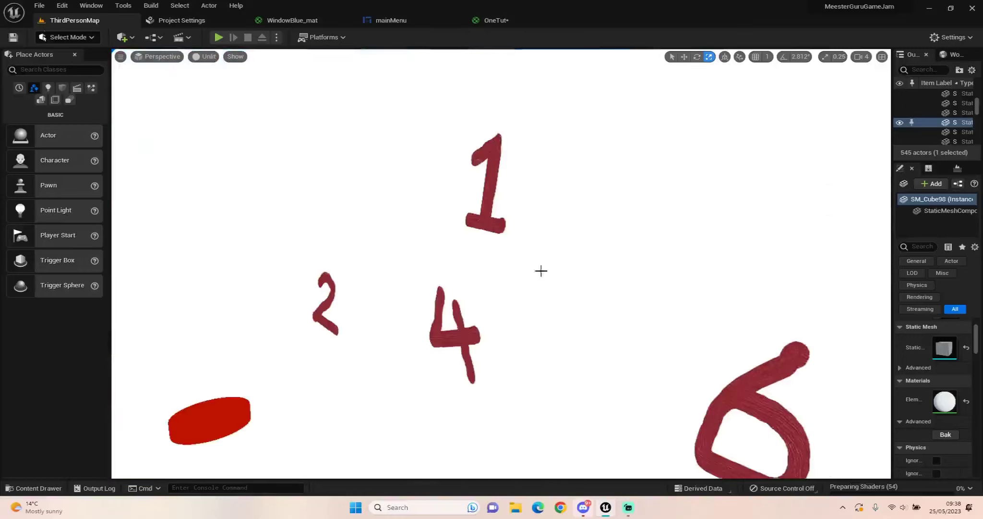
Fly the camera past the door and face the wall with 1, 2, 4 and 6
{"action": "right_click_drag", "start_coordinate": [541, 270], "coordinate": [508, 269]}
{"action": "right_click_drag", "start_coordinate": [168, 265], "coordinate": [168, 265]}
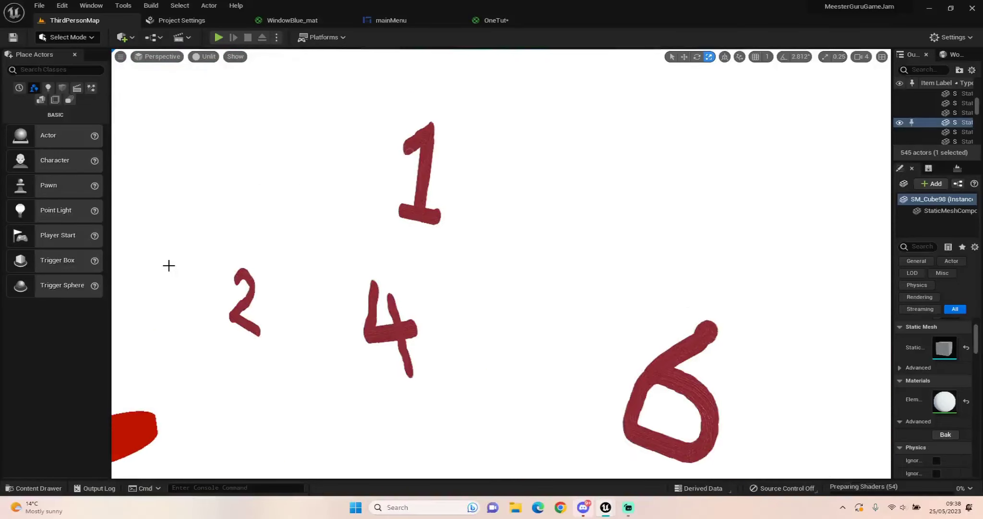